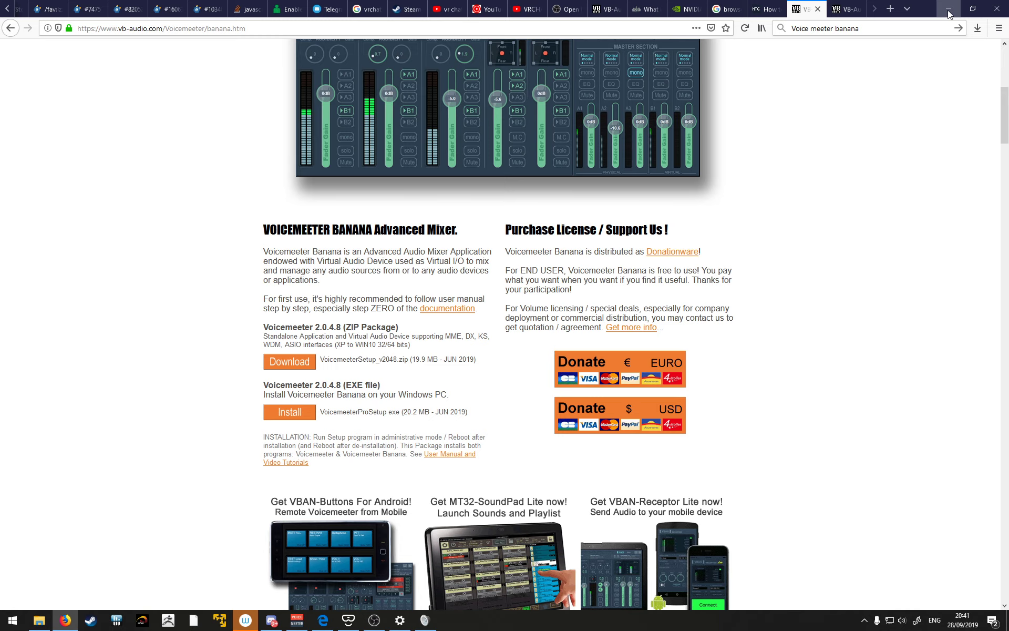
Minimize the browser, find Voicemeeter Banana with the search "voic", open it and shift its window slightly
left_click(949, 10)
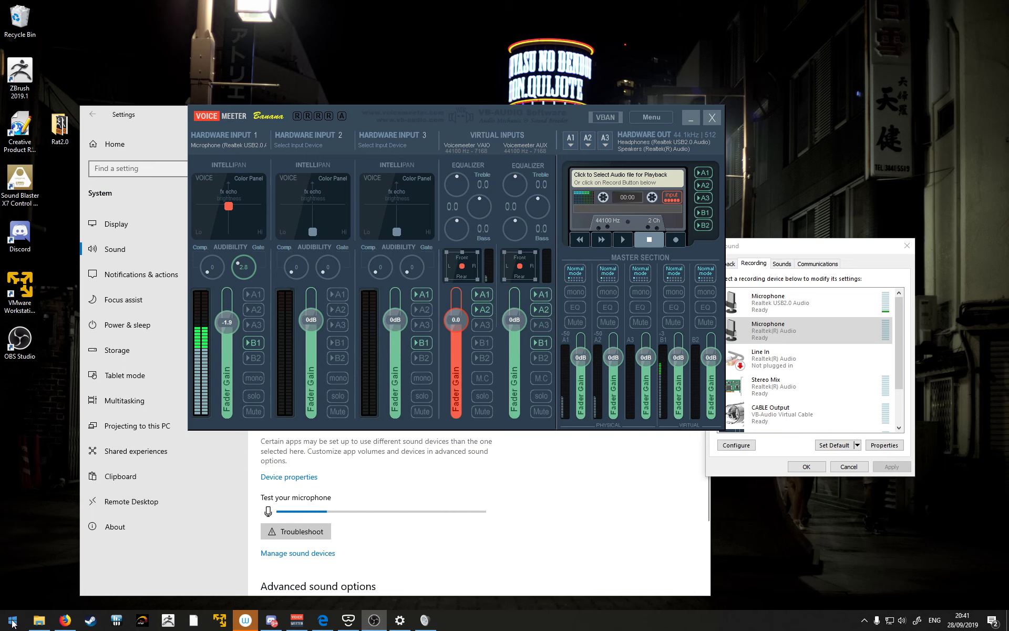
left_click(13, 621)
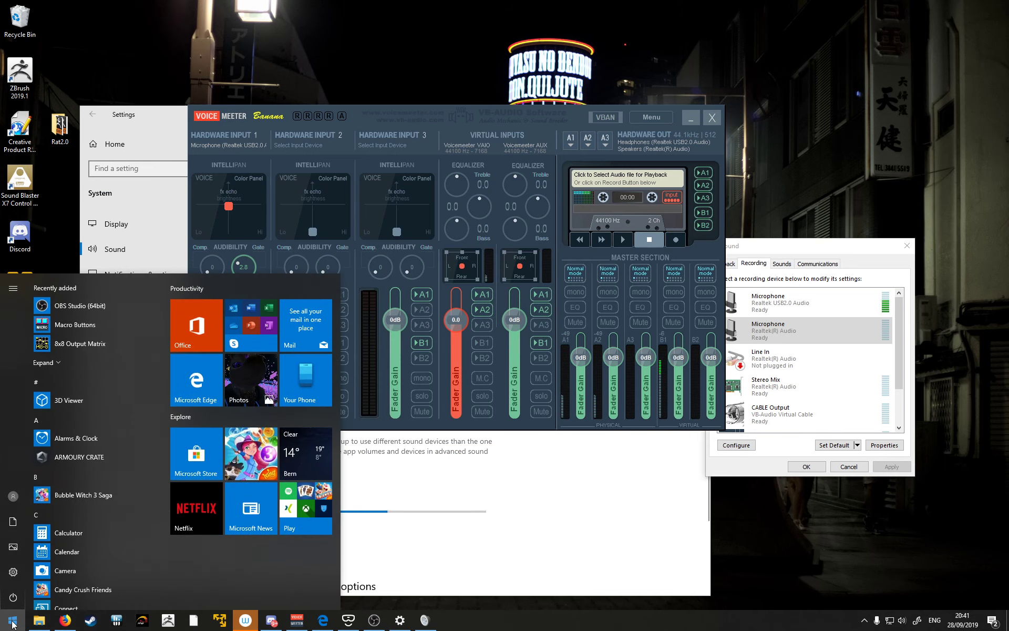
type("voic")
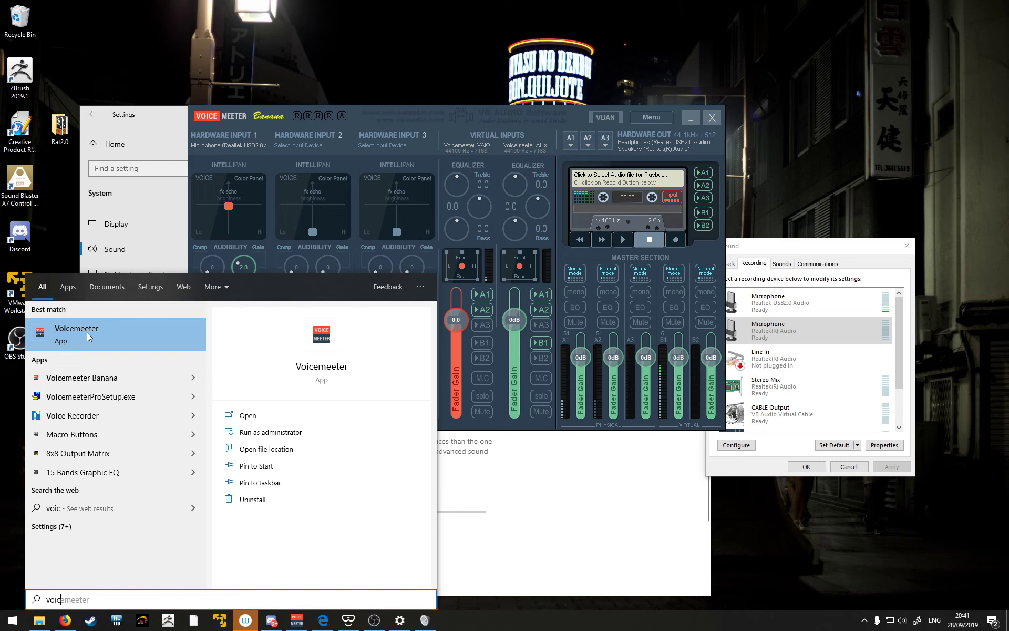
left_click(96, 380)
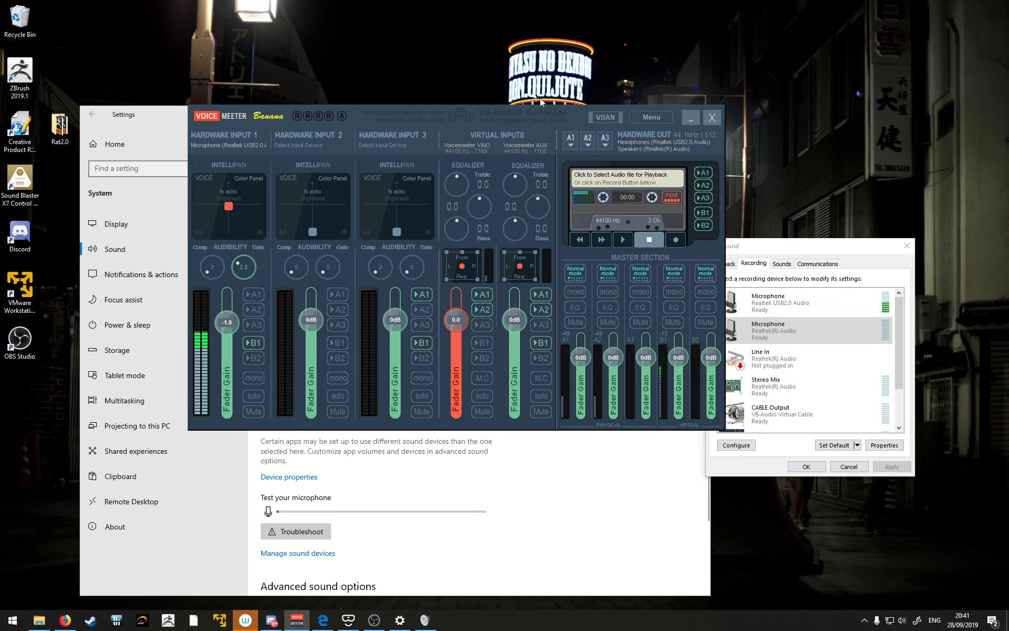
mouse_move(520, 113)
left_mouse_down()
mouse_move(503, 128)
mouse_move(537, 125)
mouse_move(540, 112)
left_mouse_up()
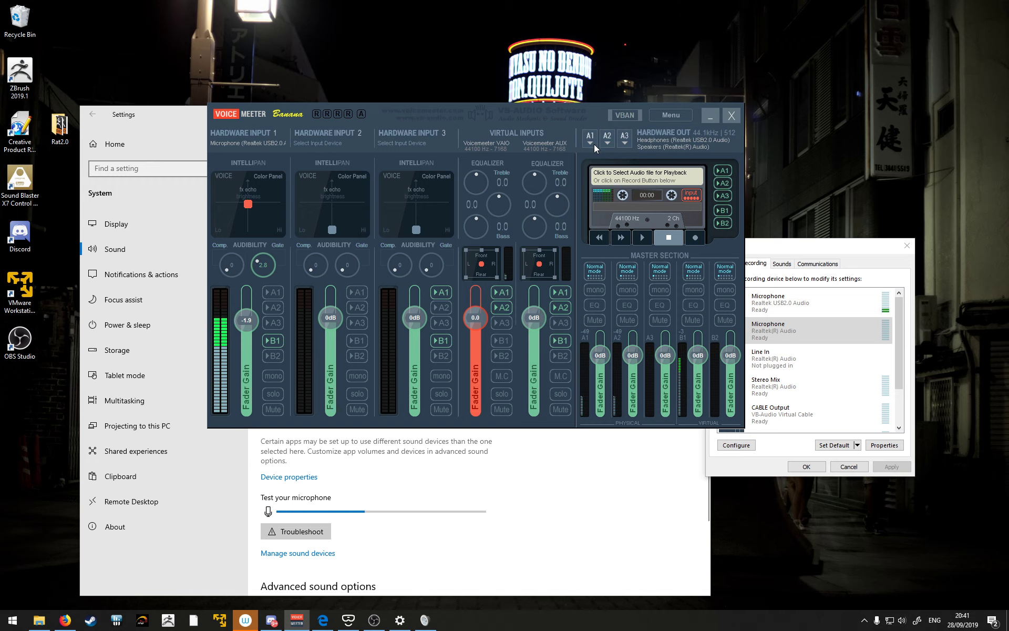
Review the device choices for hardware outputs A1 and A2 and for Hardware Input 1 without changing them
left_click(588, 144)
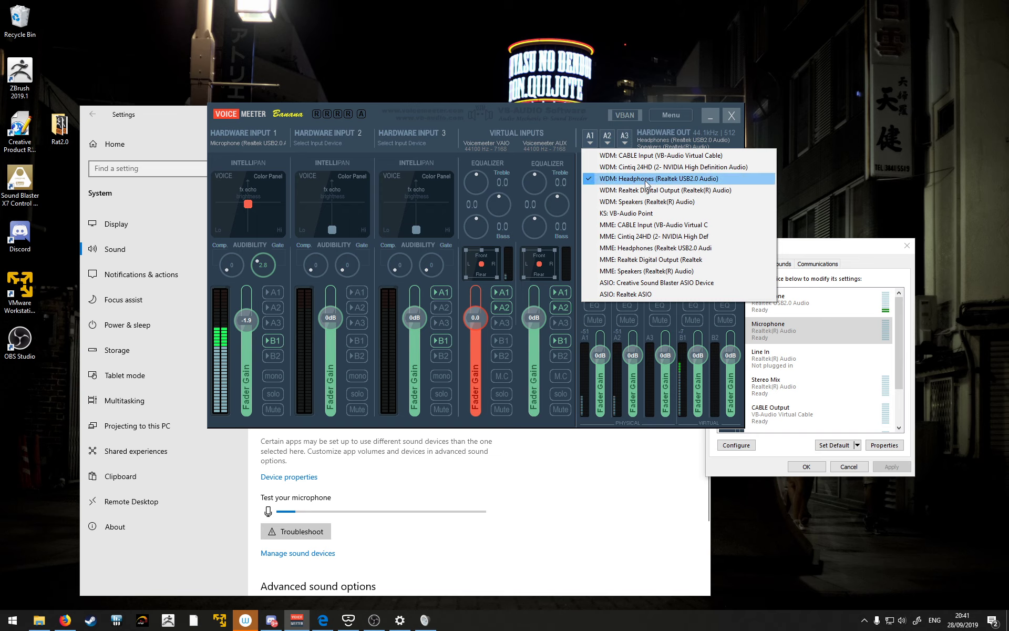
left_click(589, 134)
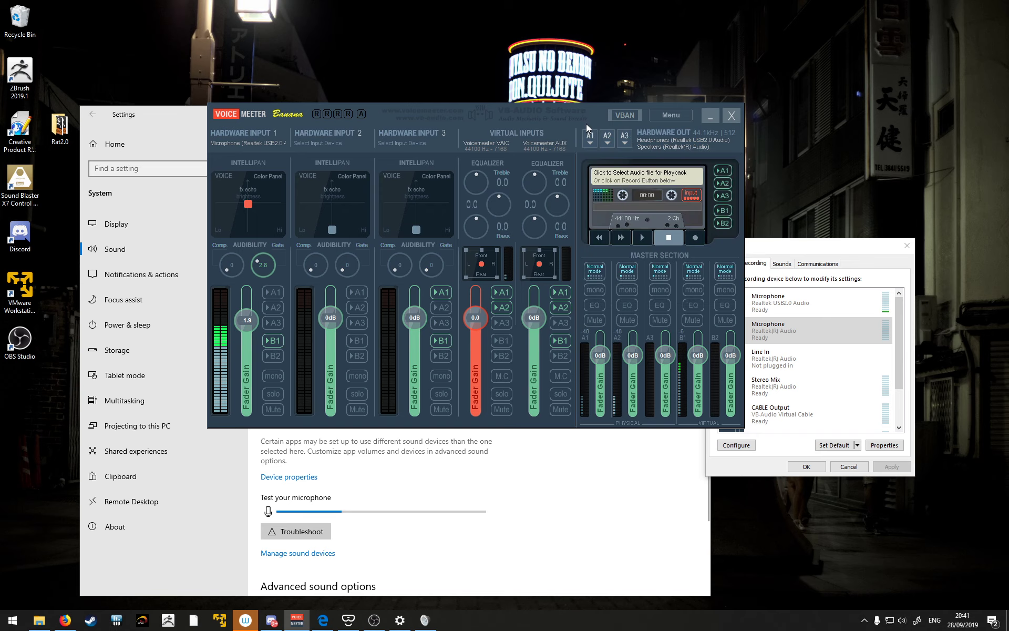
left_click(607, 140)
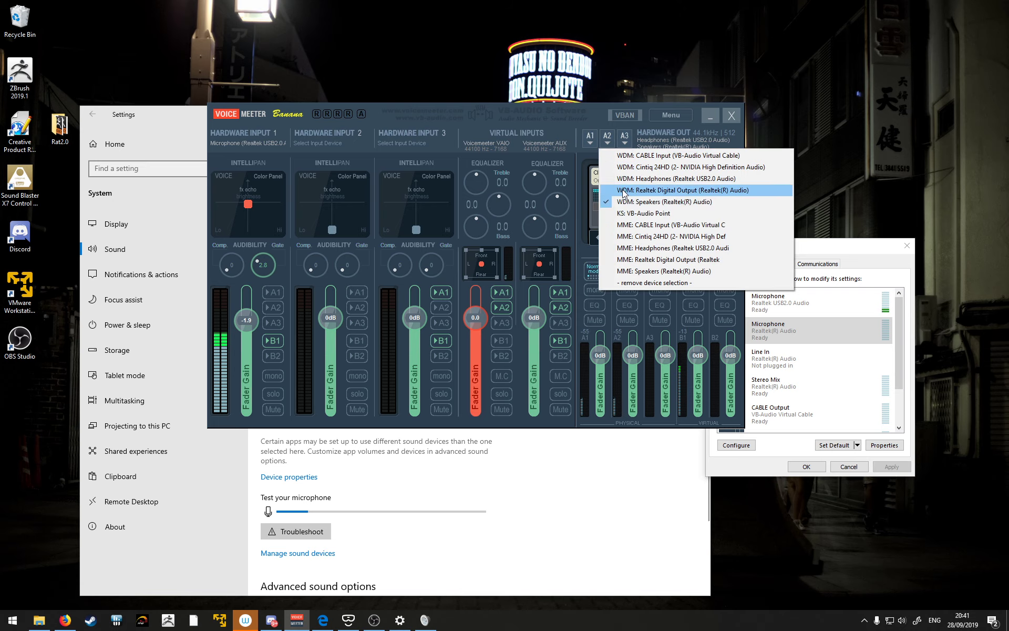
left_click(596, 126)
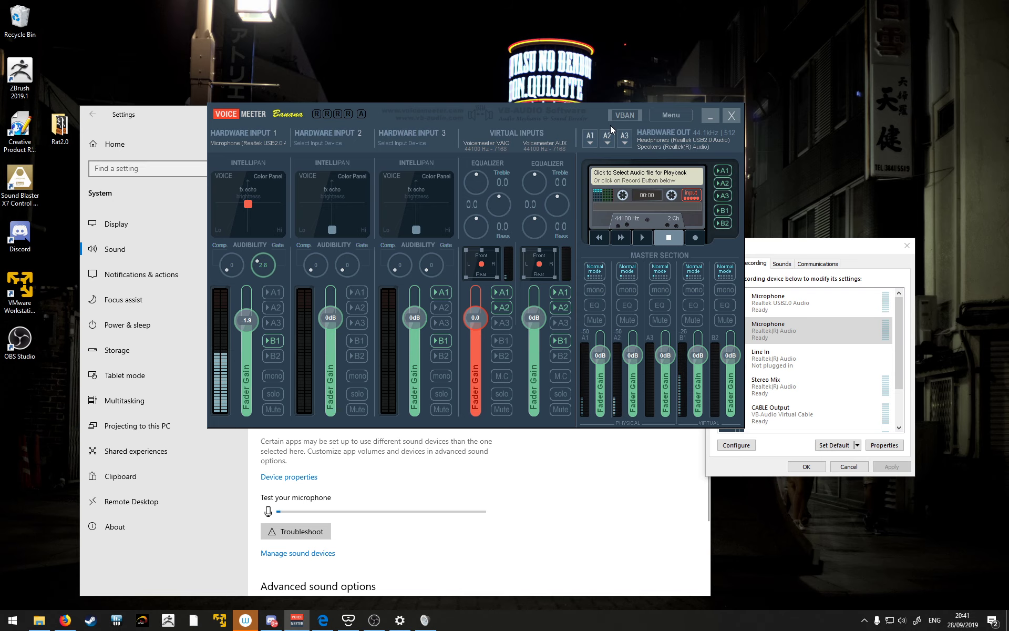
left_click(247, 143)
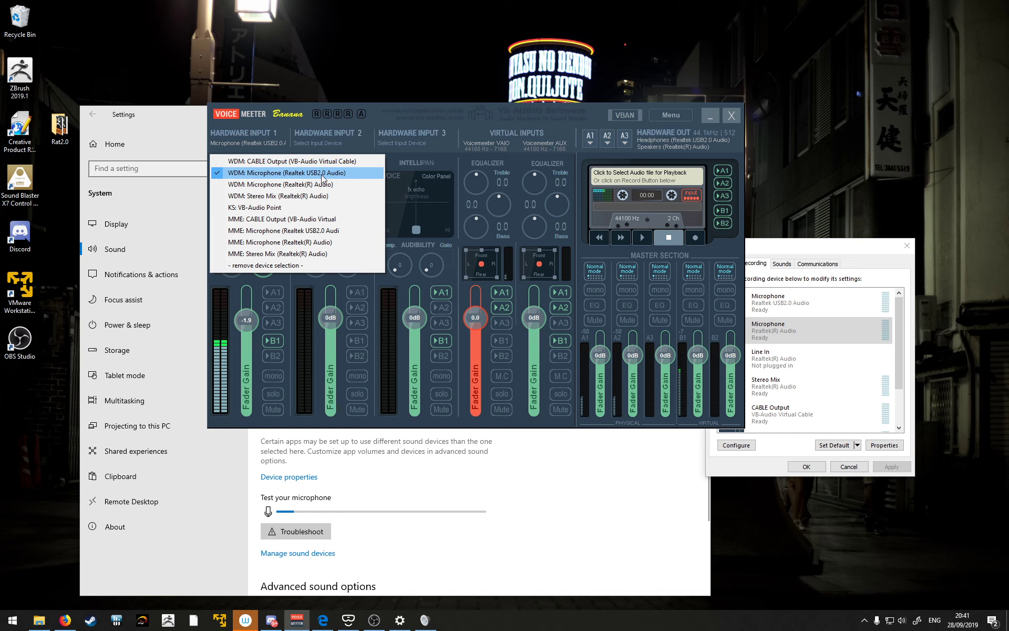
left_click(416, 115)
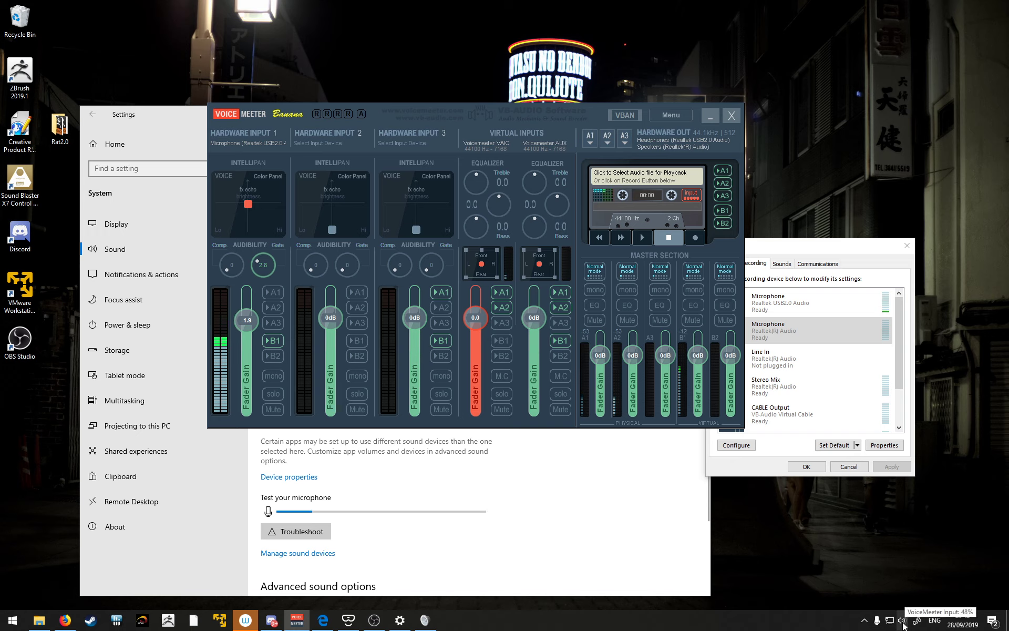
Open the Windows Sound settings and bring up the Sound Control Panel dialog over them
right_click(903, 622)
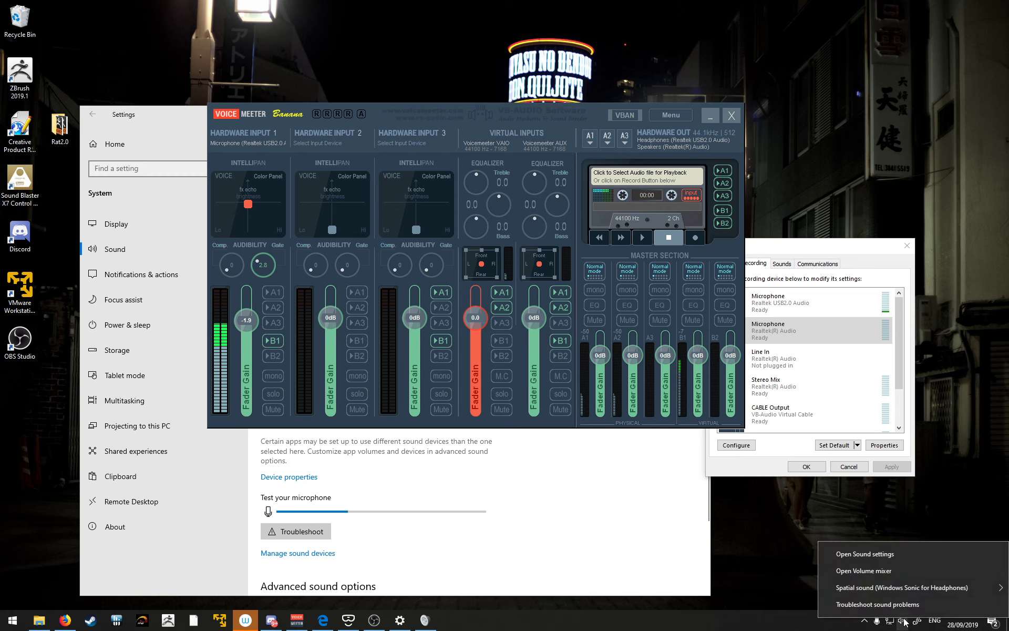
left_click(883, 553)
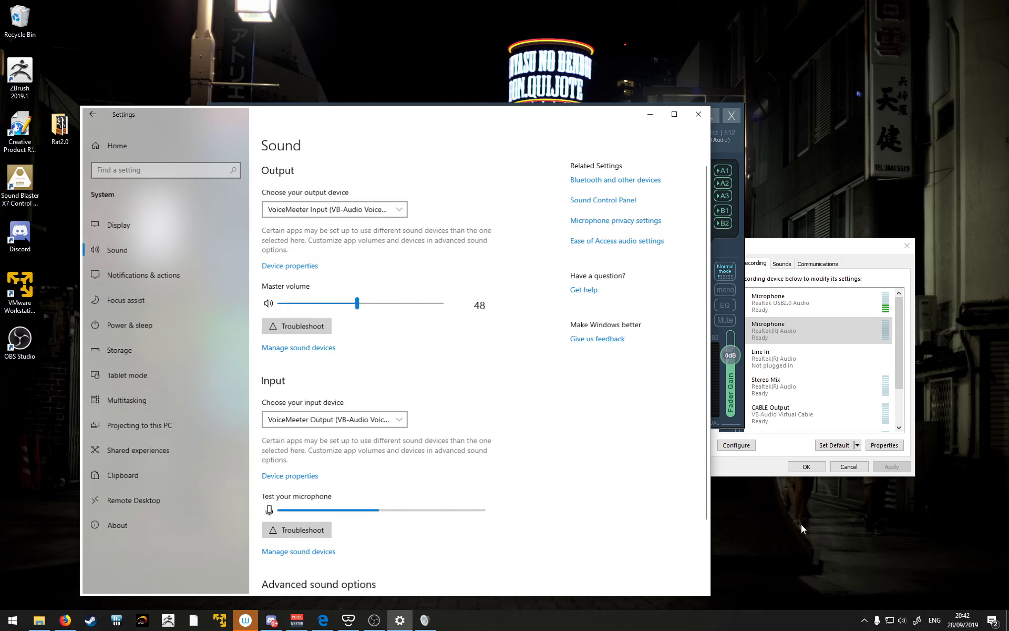
left_click(605, 199)
left_click_drag(799, 251, 602, 208)
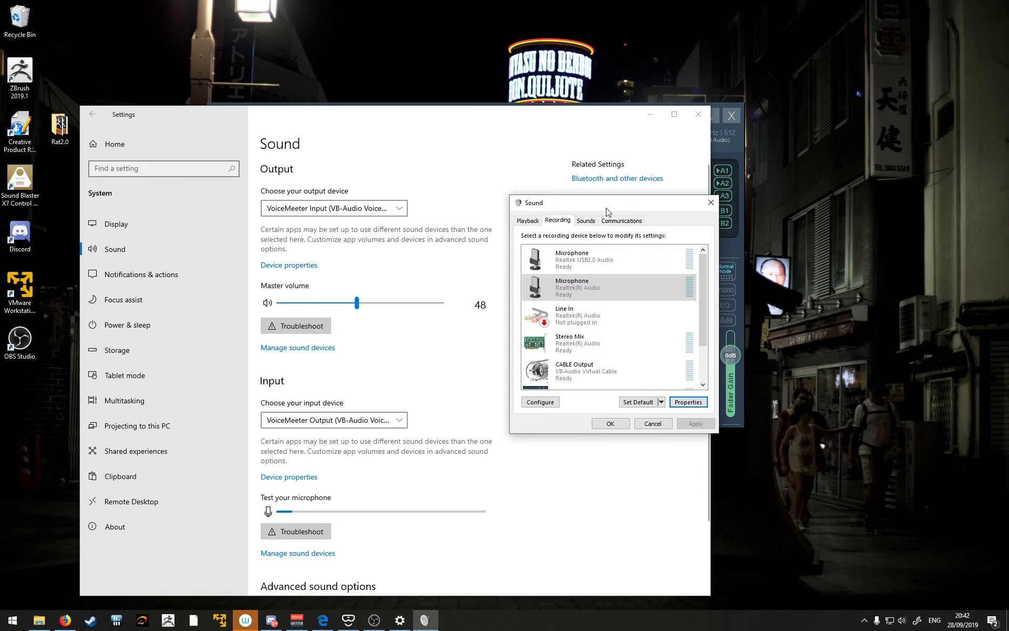
Check VoiceMeeter Output and VoiceMeeter Aux Output in the recording devices list for the default device setting
scroll(615, 308, "down", 2)
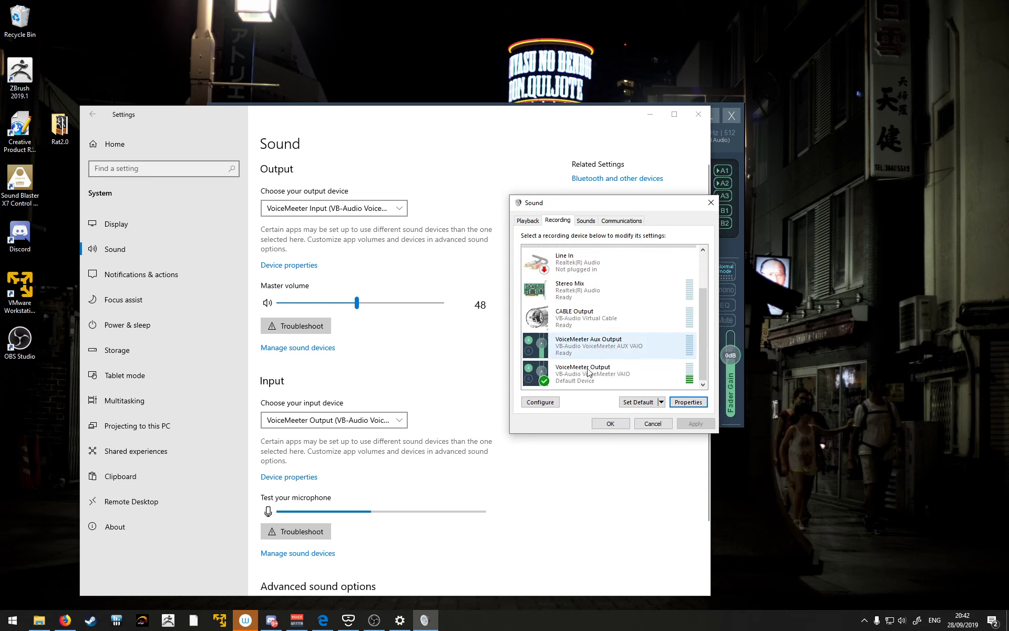
scroll(643, 380, "up", 1)
scroll(644, 381, "down", 1)
left_click(626, 375)
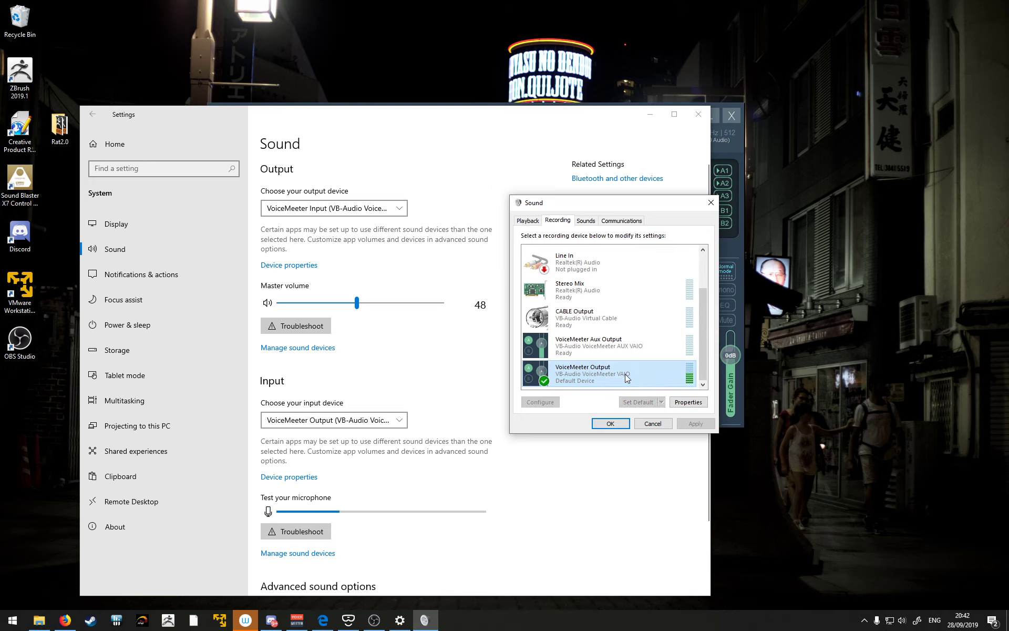
right_click(625, 375)
left_click(578, 404)
left_click(599, 345)
left_click(596, 372)
Find and select VoiceMeeter Input among the playback devices to check its default device setting
left_click(527, 220)
scroll(703, 319, "down", 4)
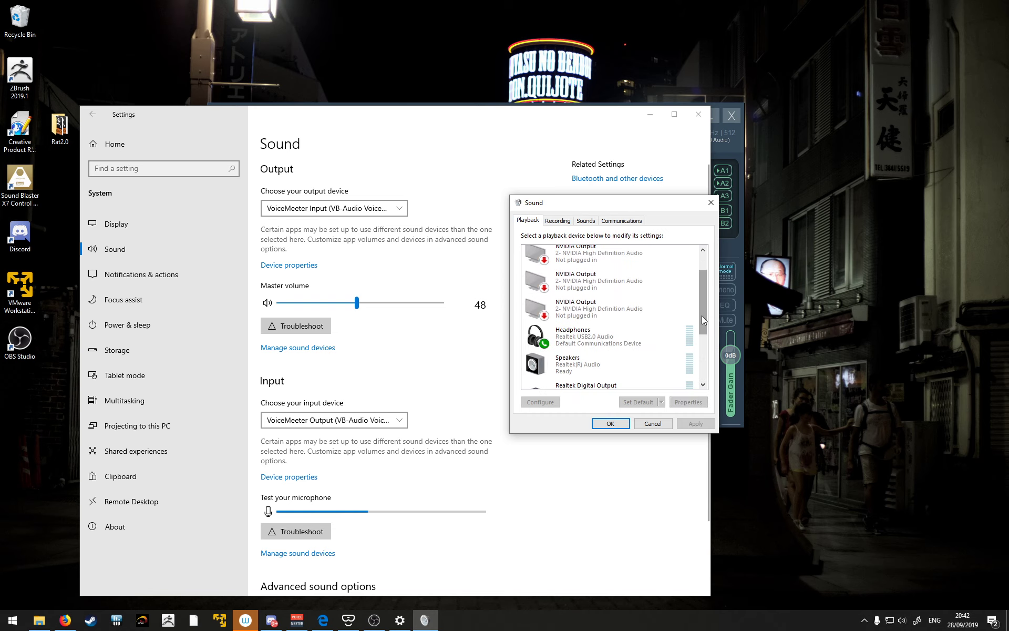
left_click_drag(701, 316, 704, 360)
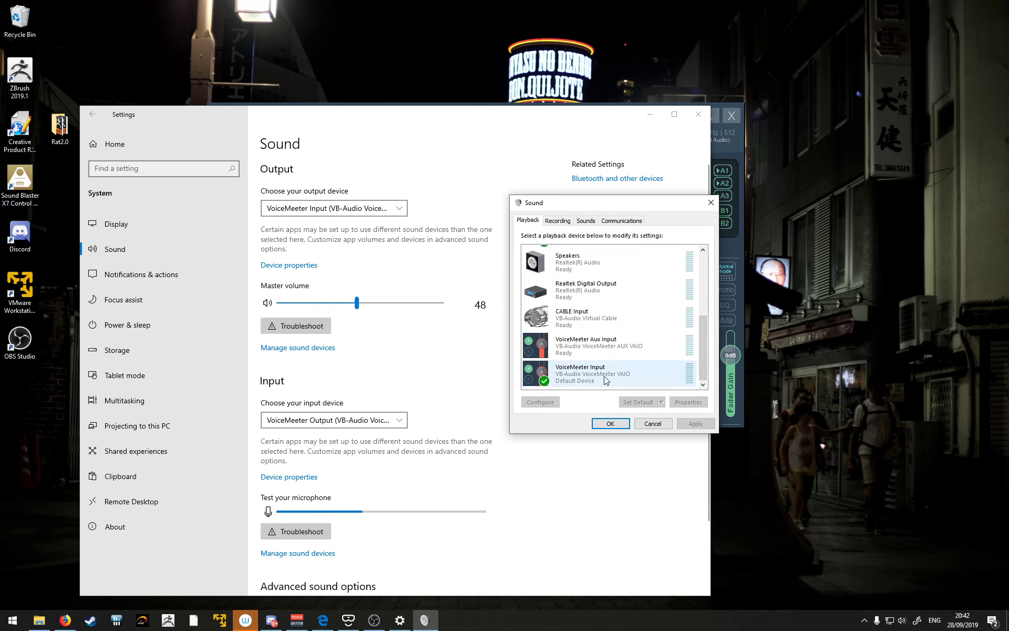
left_click(598, 373)
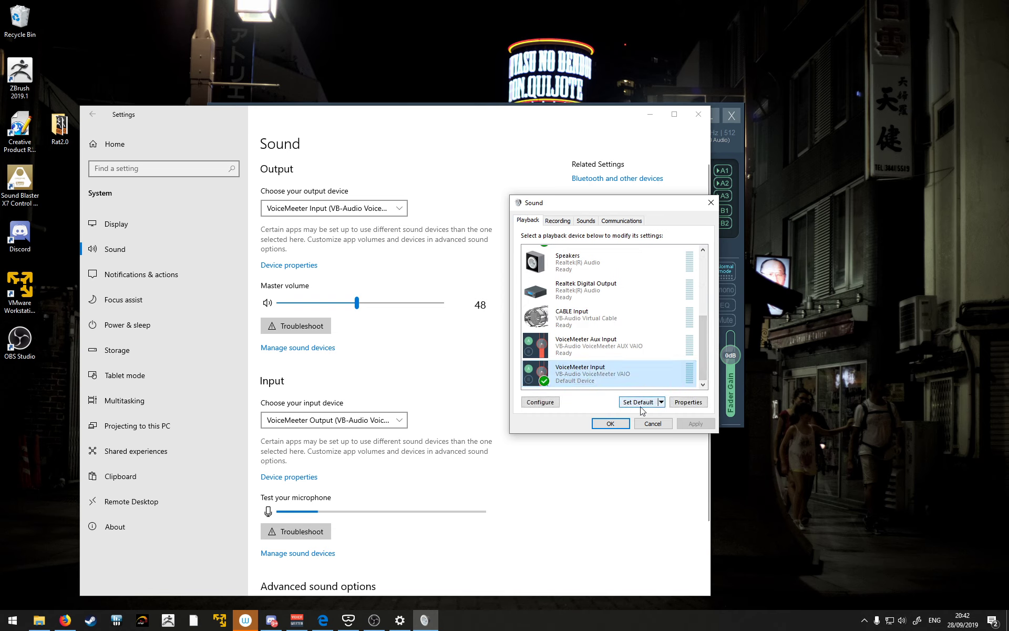
left_click(608, 424)
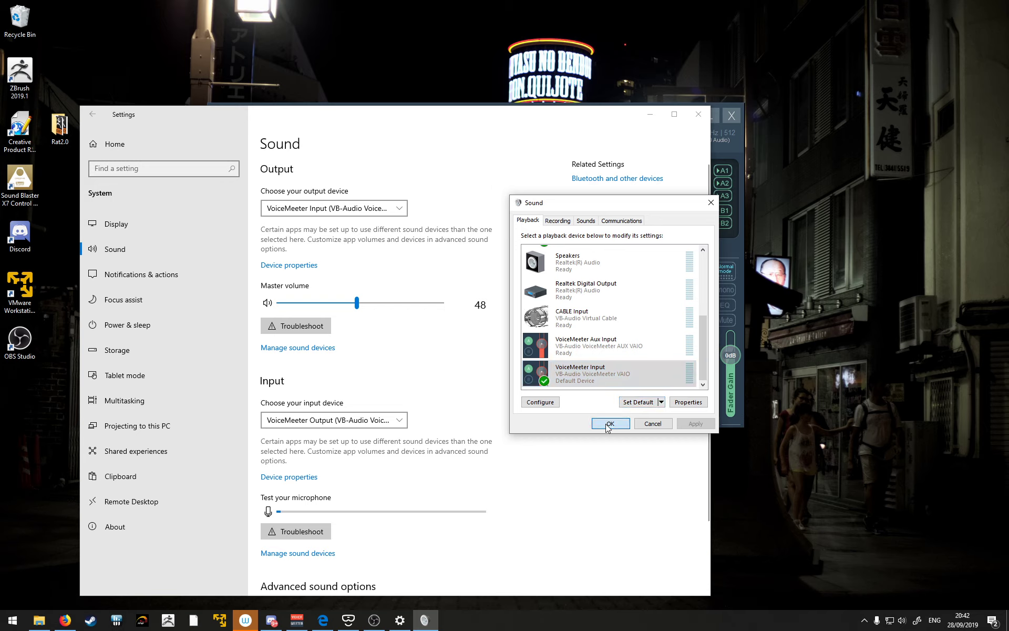
Move the Sound dialog aside, open App volume and device preferences, and review the output devices offered for Mozilla Firefox
left_click_drag(607, 205, 810, 185)
left_click(604, 387)
scroll(634, 412, "down", 2)
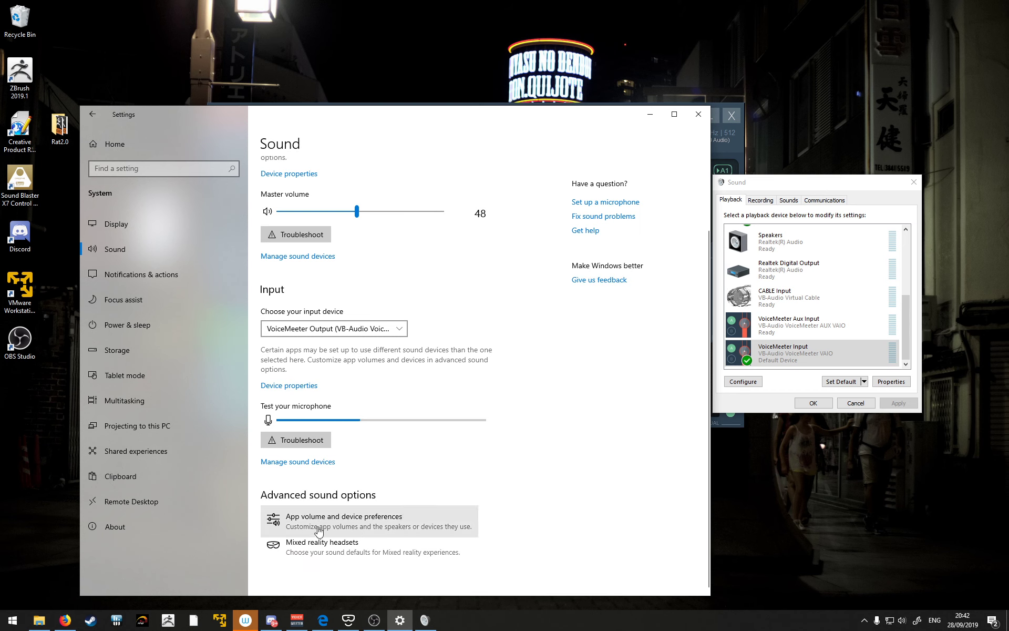
left_click(376, 525)
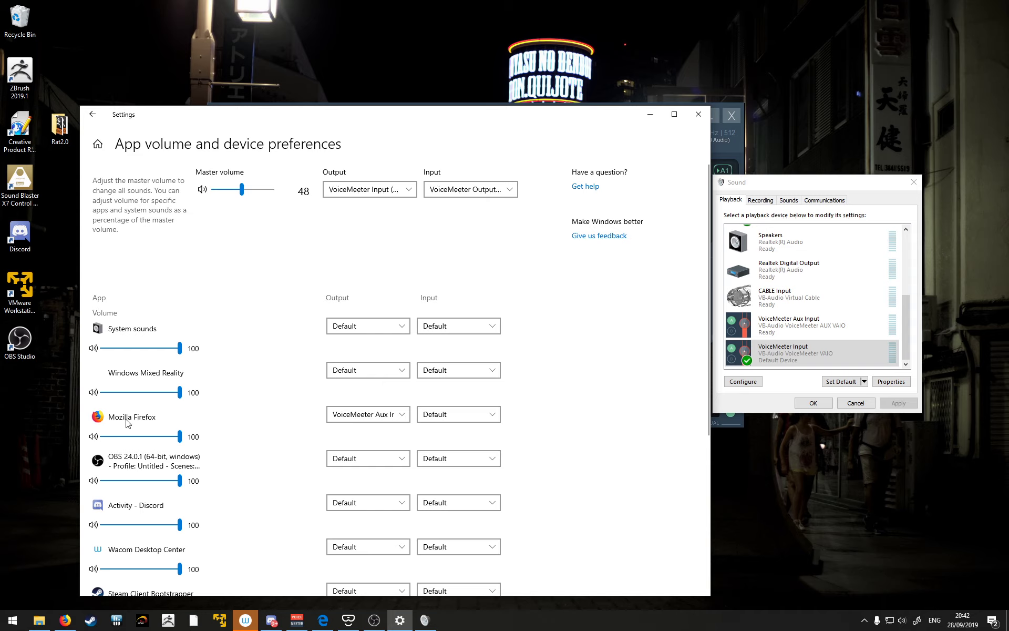
left_click(386, 416)
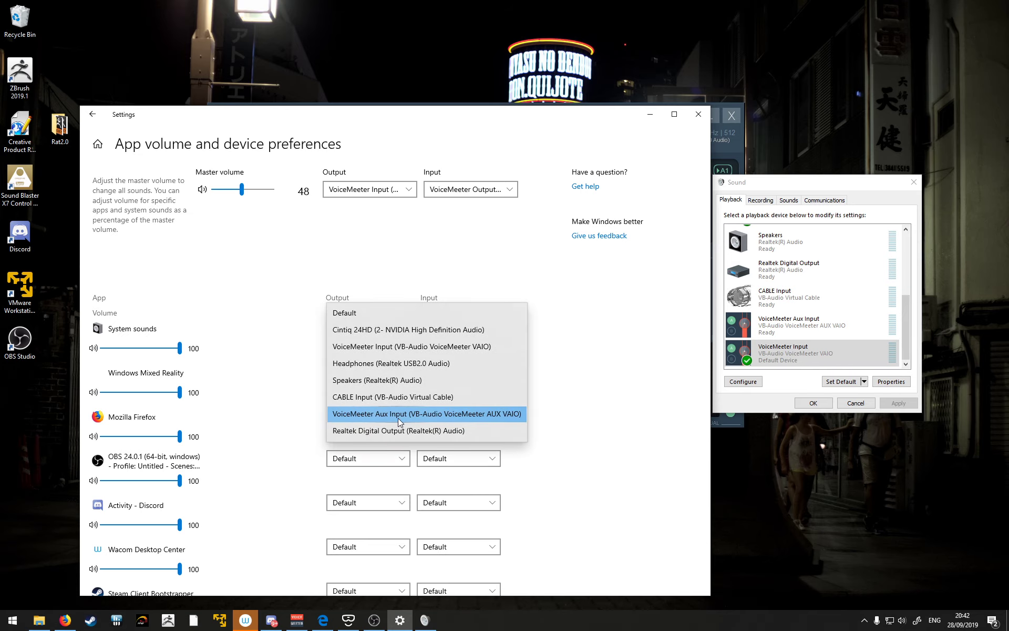
left_click(650, 409)
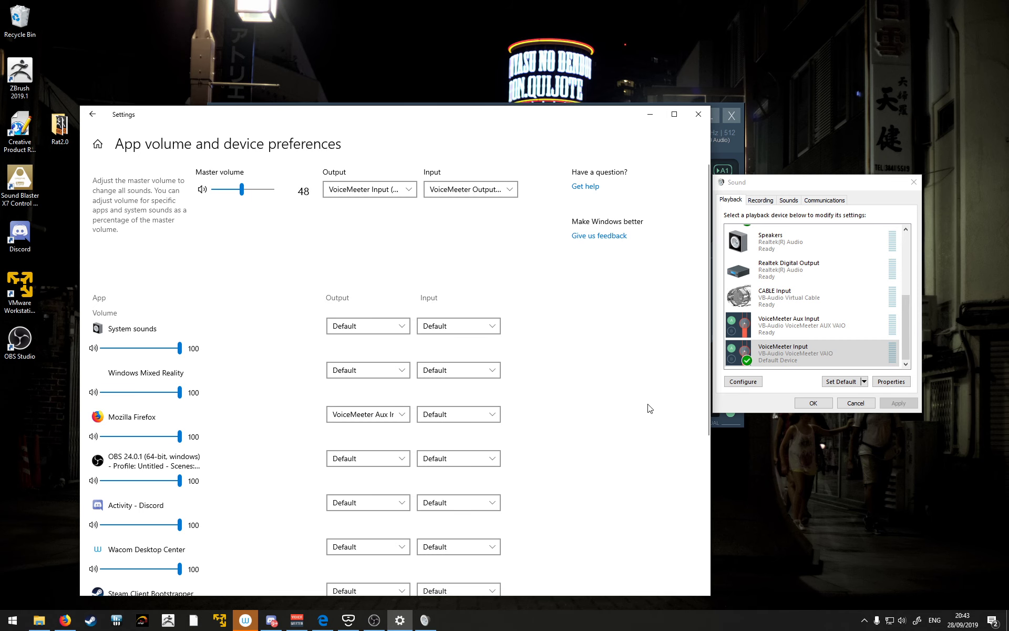
Arrange the Voicemeeter window above the Settings window and toggle the A2 routing of the Voicemeeter VAIO input off and on
left_click_drag(594, 121, 631, 388)
left_click_drag(570, 137, 539, 72)
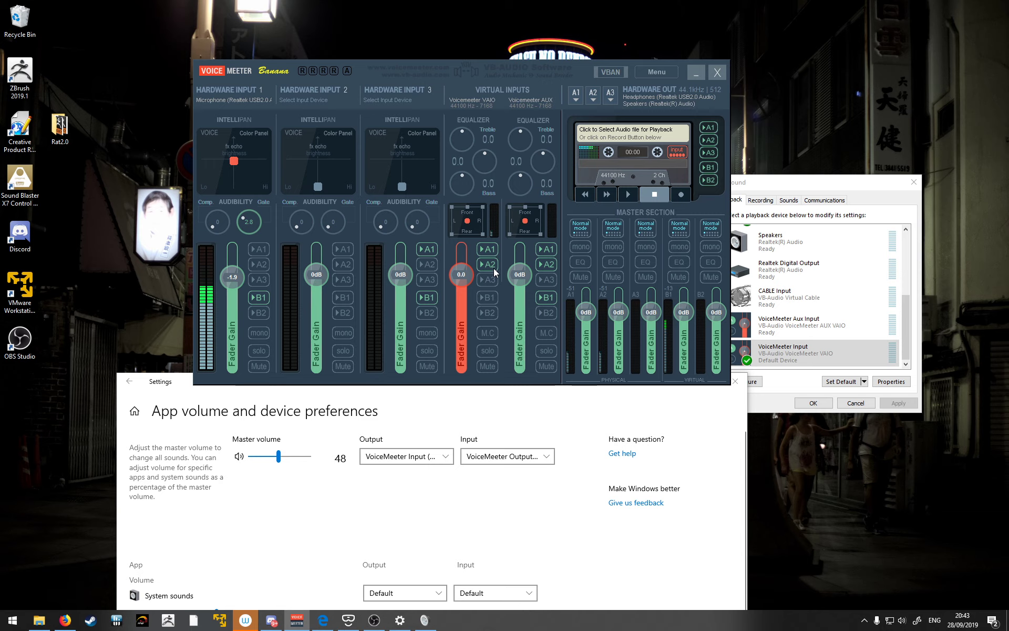
left_click(488, 267)
left_click(488, 268)
Switch to Firefox to view the top of the Voicemeeter Banana page, and return to the mixer
left_click(64, 620)
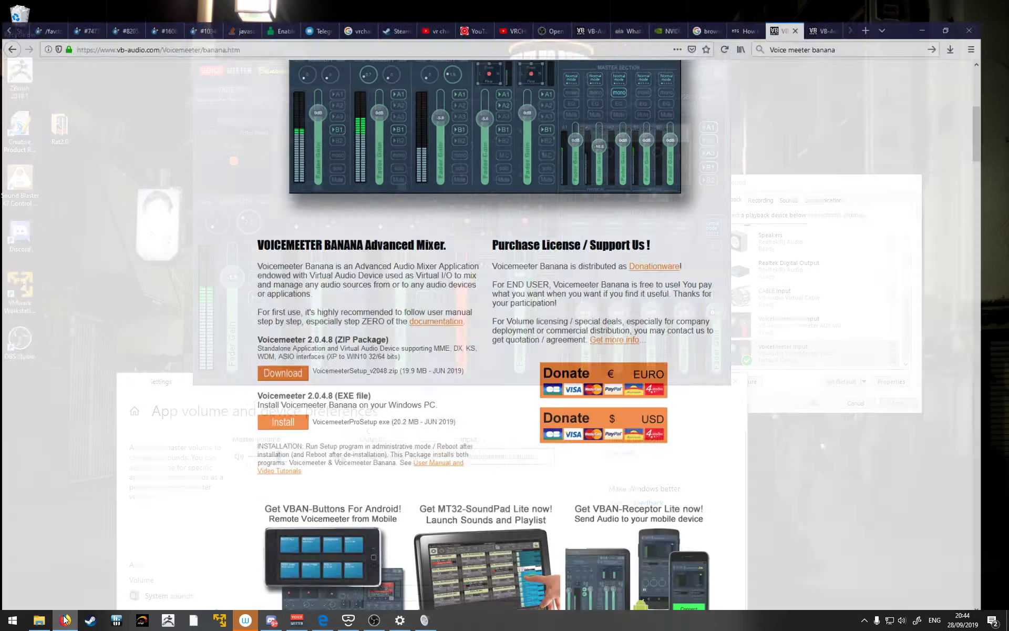
scroll(600, 299, "up", 7)
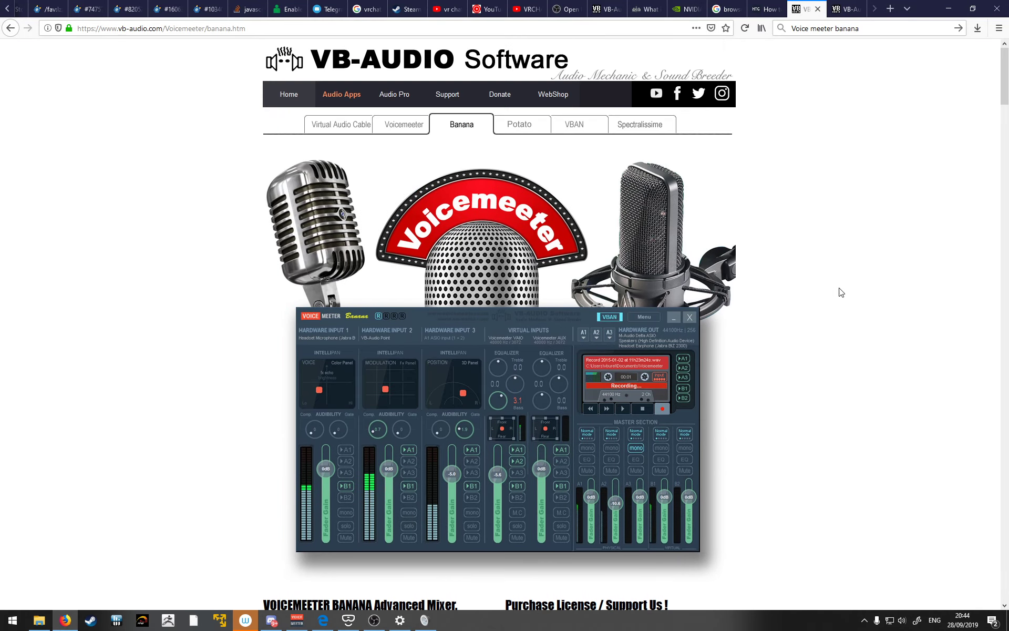
left_click(949, 8)
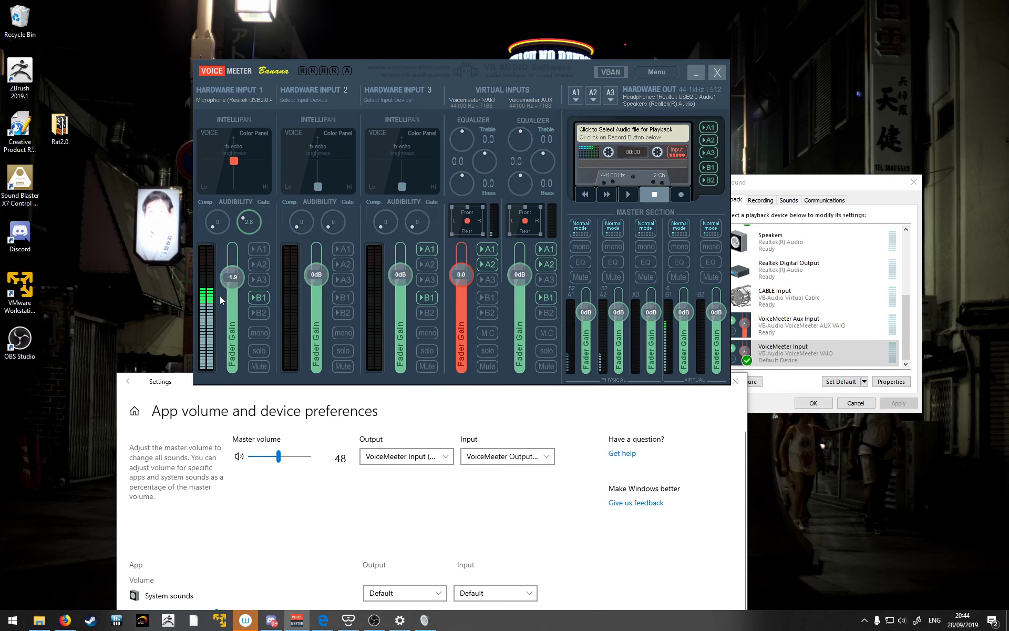